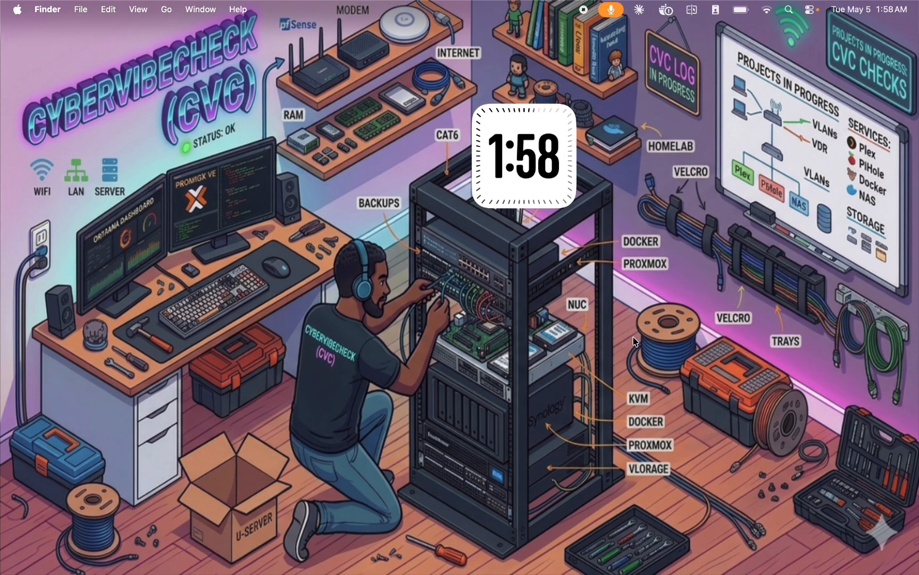
Search for Microsoft Excel on the Mac and switch to it.
left_click(791, 9)
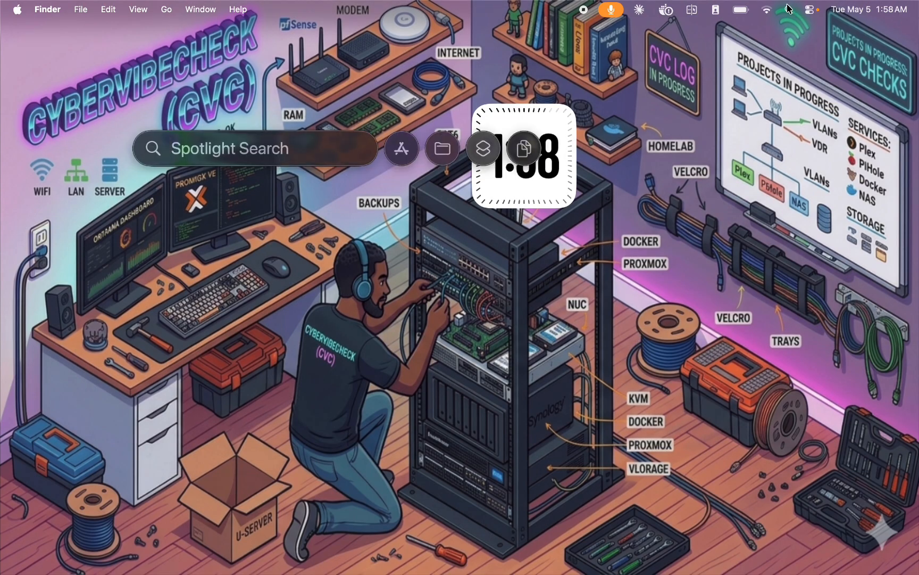
type("exce")
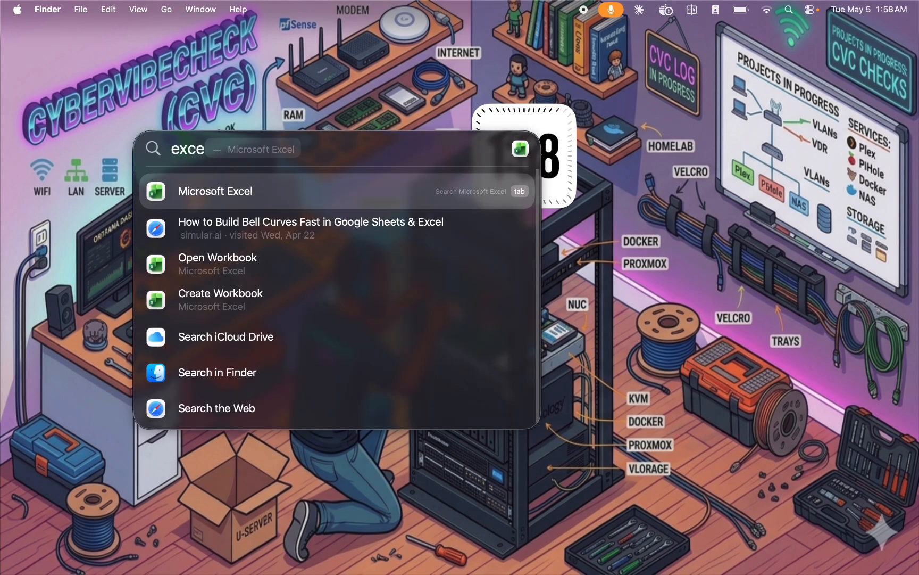
key("Return")
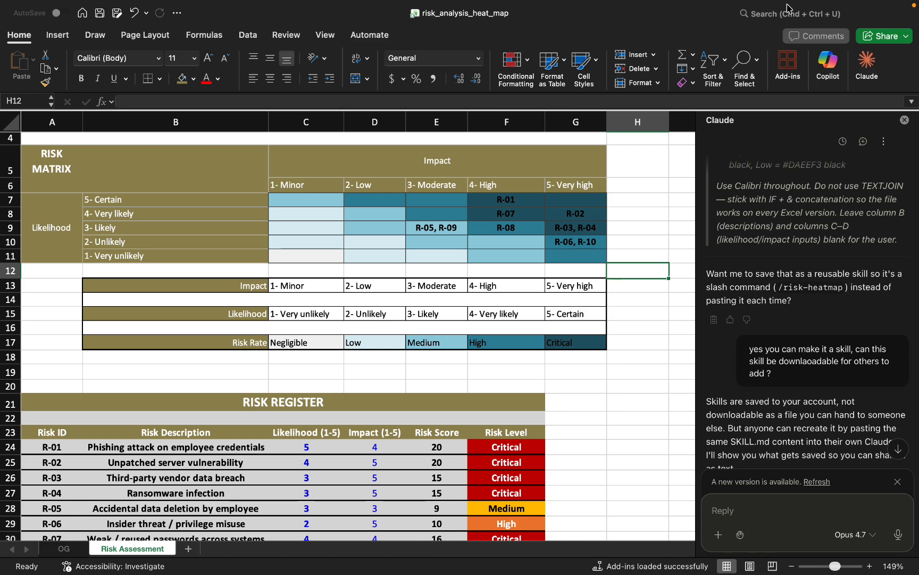
Review the Claude chat's prompt for recreating the Risk Assessment Heat Map sheet, and close the Claude pane.
scroll(853, 195, "up", 3)
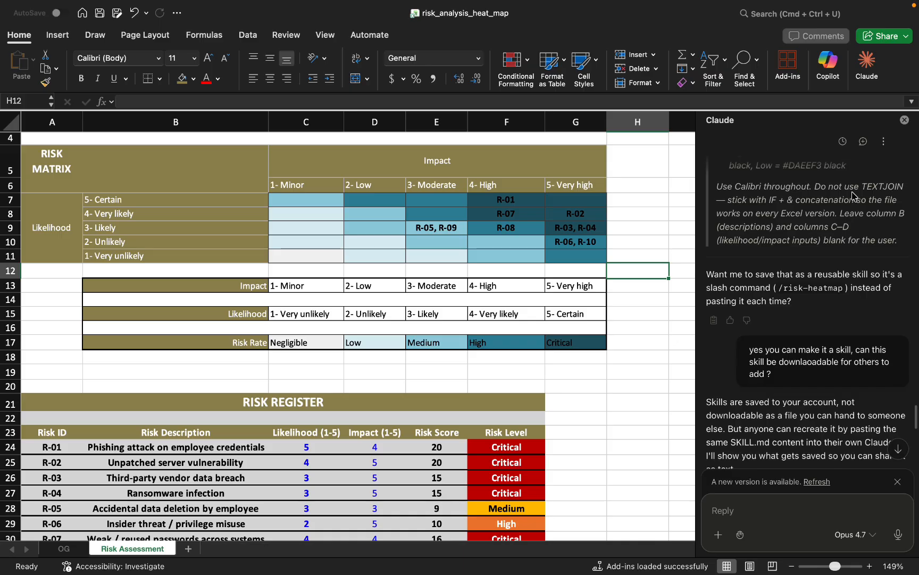
scroll(853, 195, "up", 5)
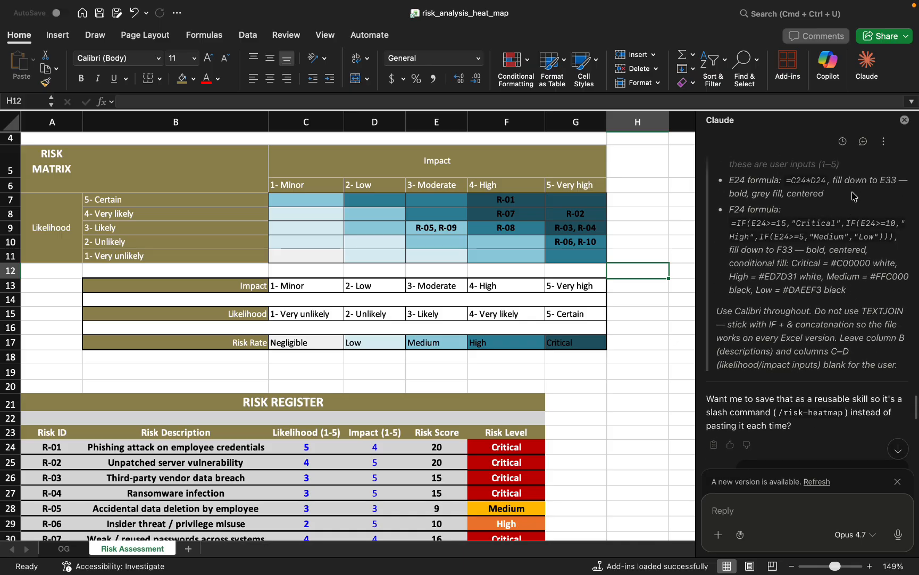
scroll(853, 195, "up", 10)
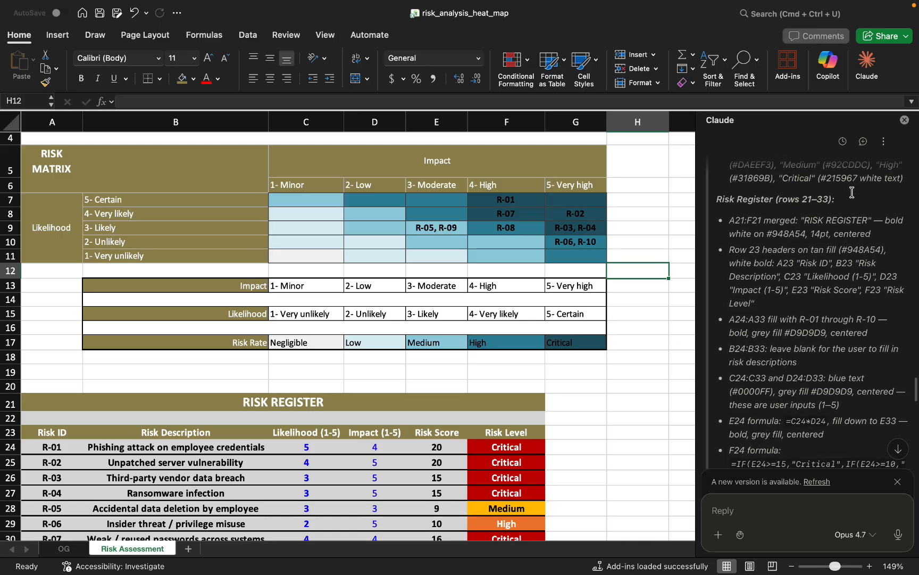
scroll(852, 193, "up", 10)
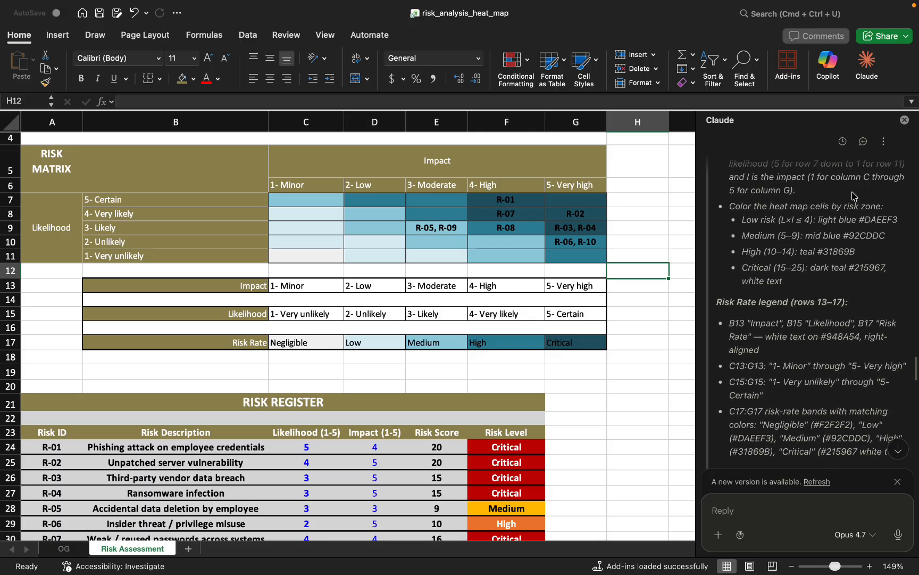
scroll(853, 196, "up", 6)
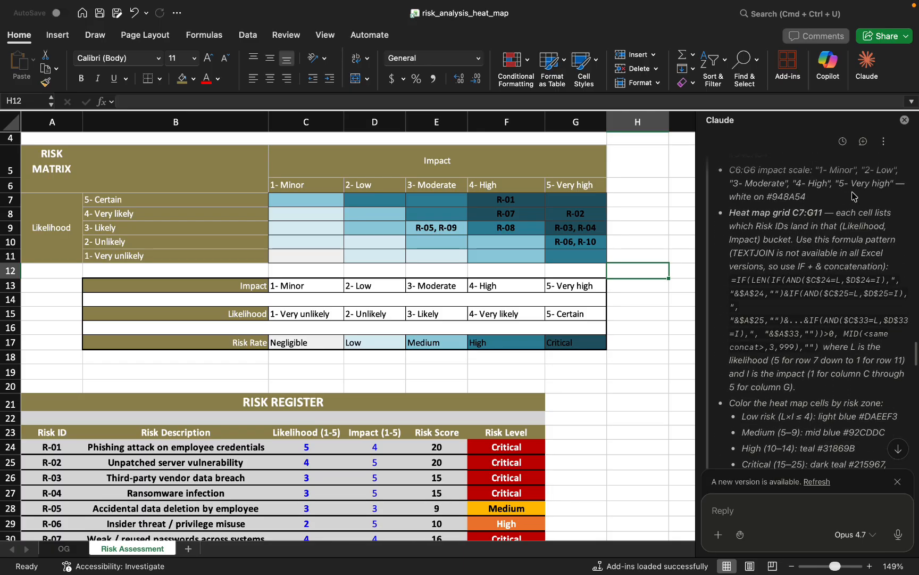
scroll(846, 263, "up", 4)
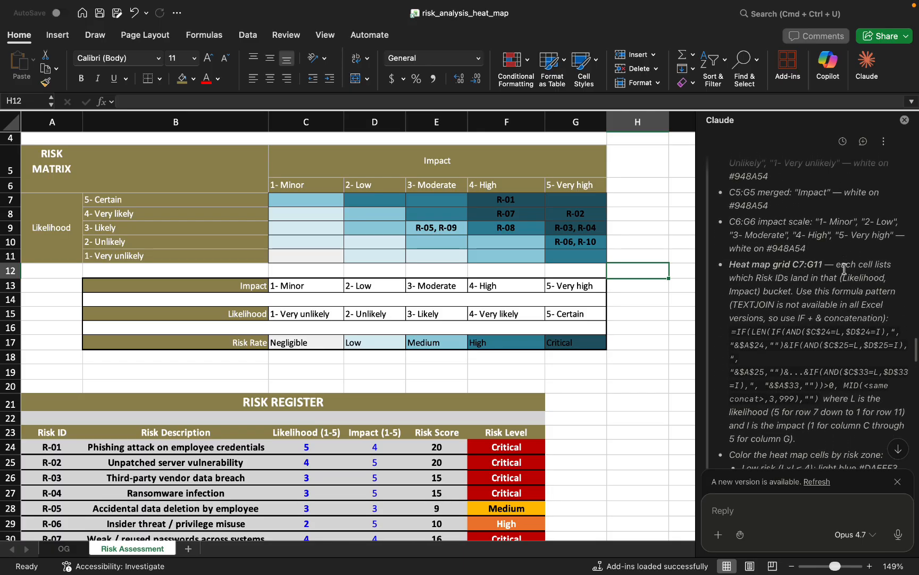
scroll(844, 269, "up", 7)
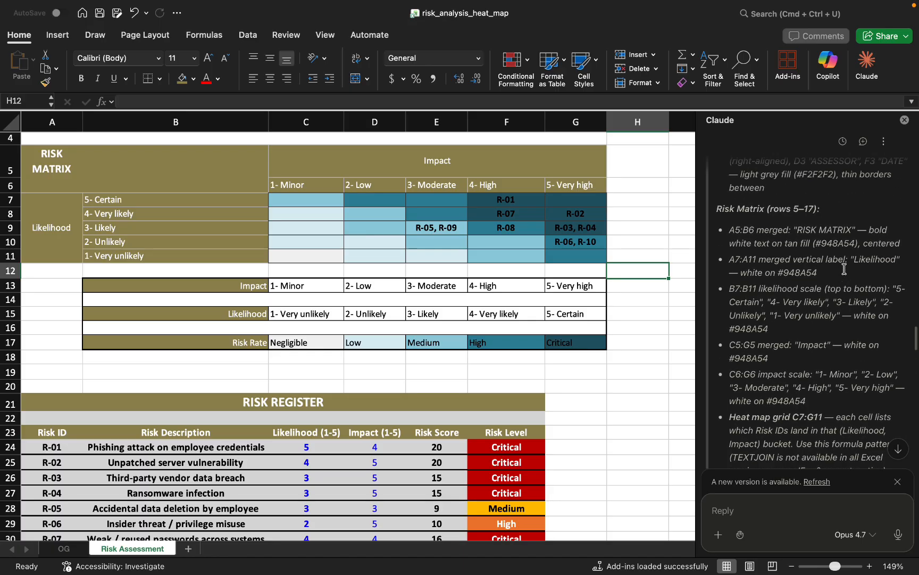
scroll(846, 272, "up", 14)
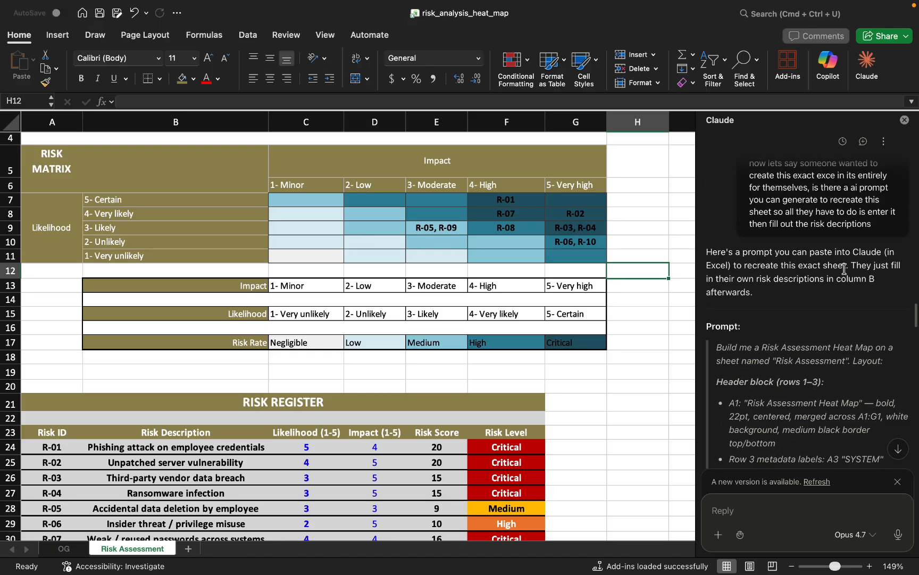
scroll(844, 269, "down", 12)
scroll(845, 269, "up", 5)
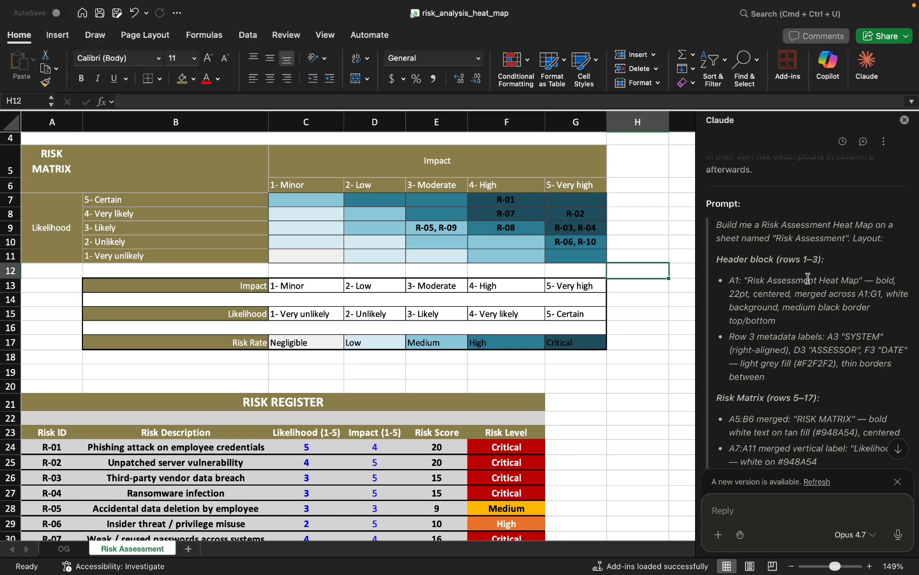
scroll(799, 322, "down", 1)
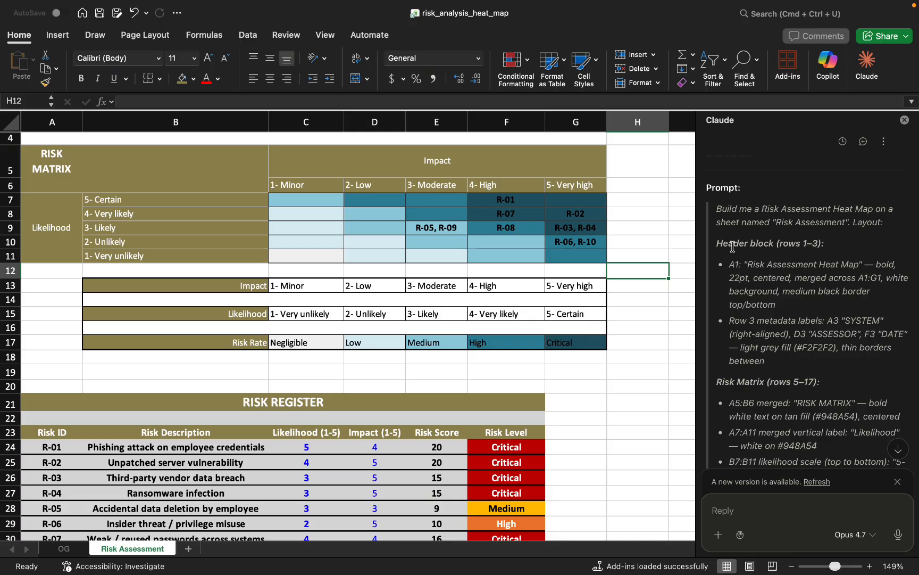
left_click(904, 122)
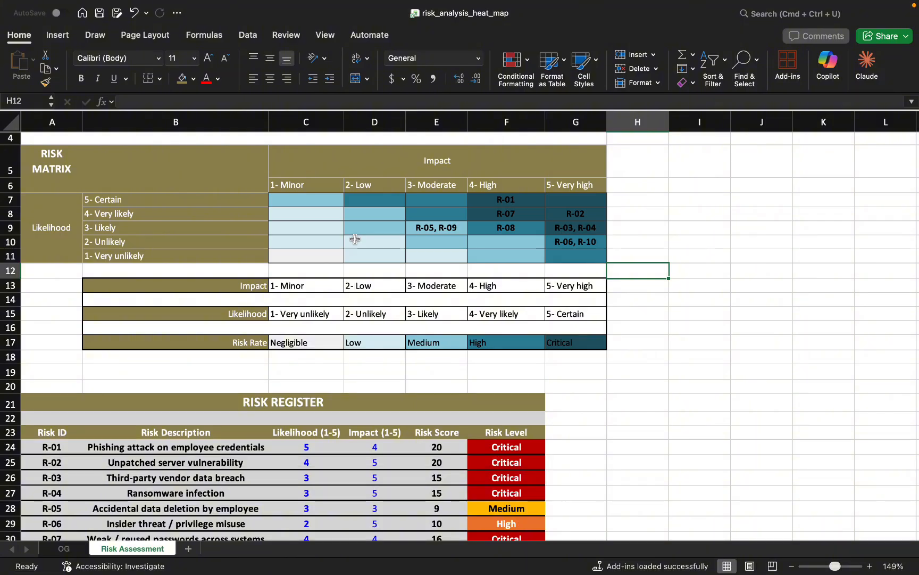
Examine the risk matrix from the certain/very high cell G7 to the very unlikely/minor cell C11, plus the rating legend and risk register.
scroll(355, 239, "up", 3)
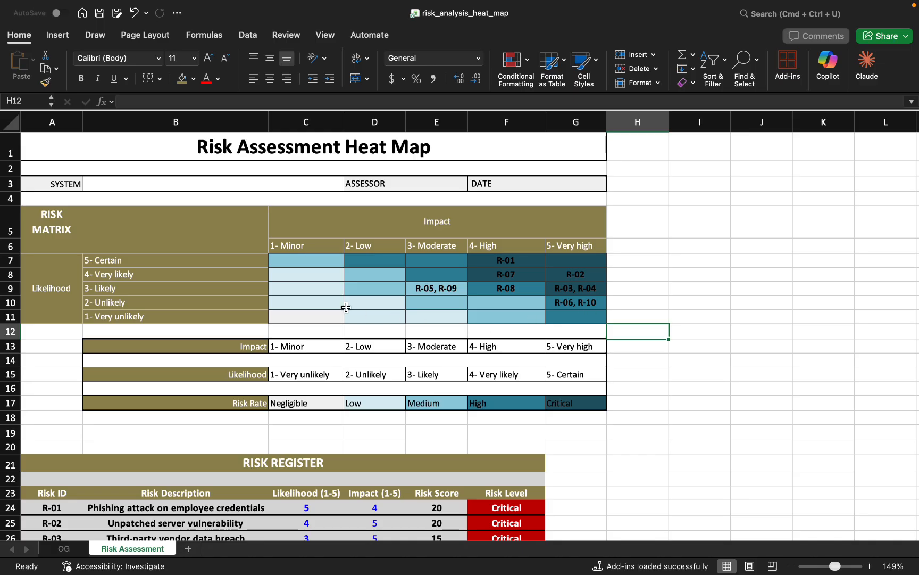
left_click(560, 263)
left_click(320, 322)
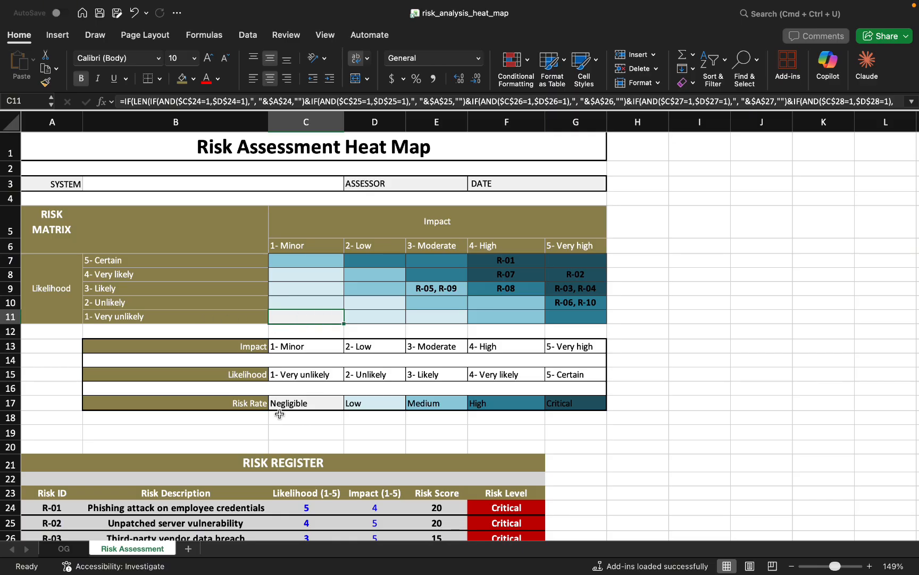
scroll(287, 404, "down", 3)
scroll(303, 383, "down", 3)
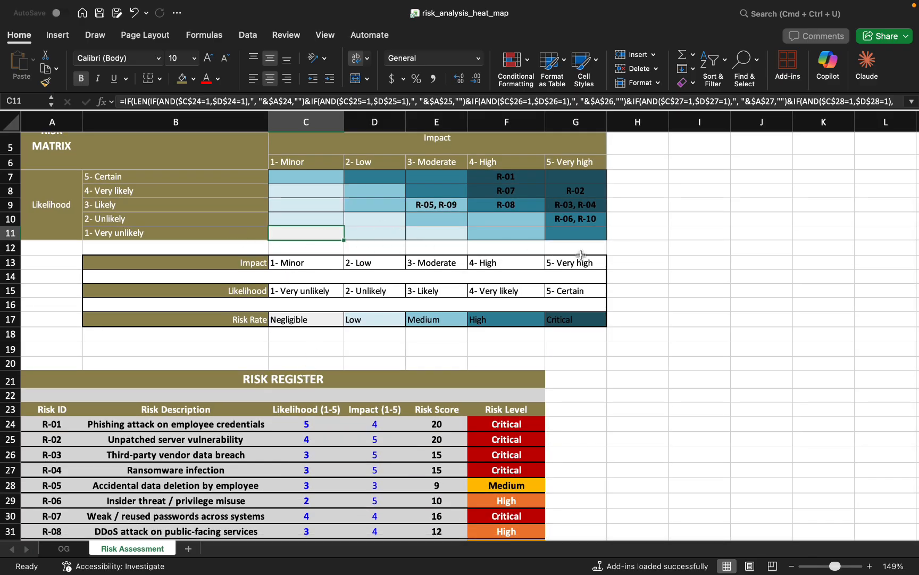
scroll(582, 266, "down", 2)
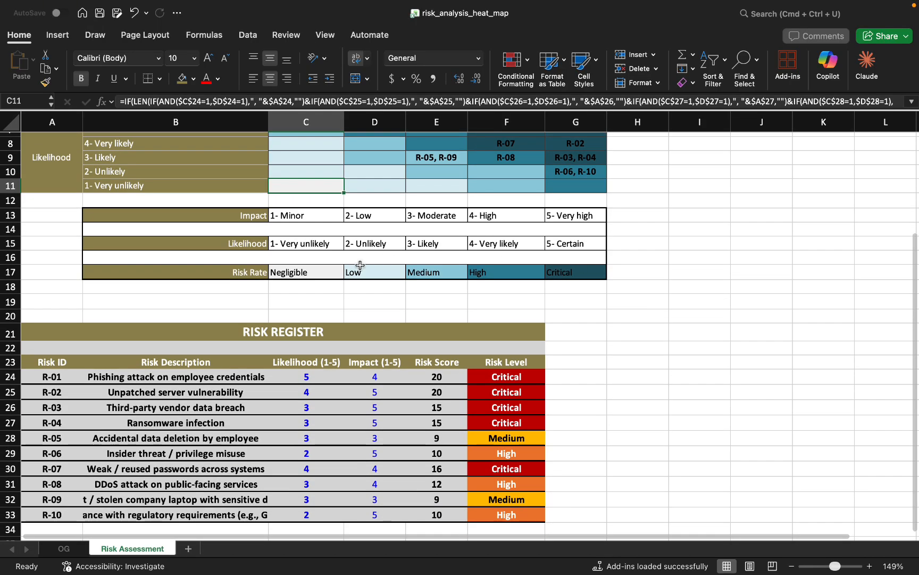
scroll(346, 273, "down", 3)
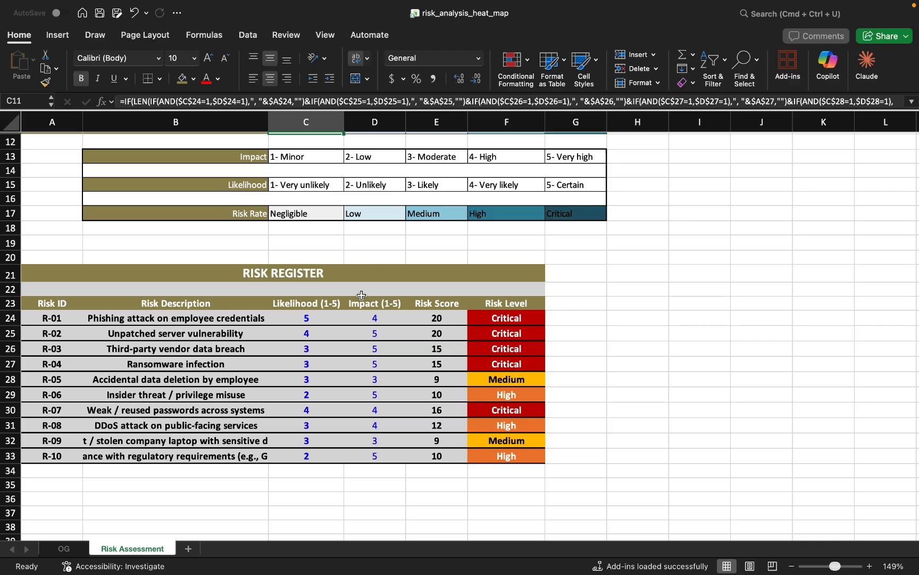
Inspect the ID, description, likelihood and impact entries of risk R-01 in the risk register.
left_click(47, 318)
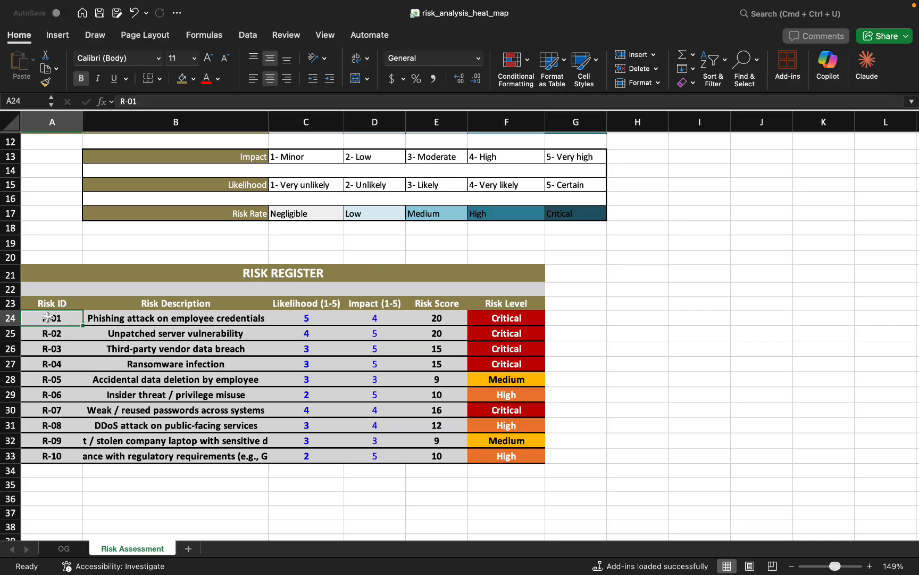
left_click(150, 321)
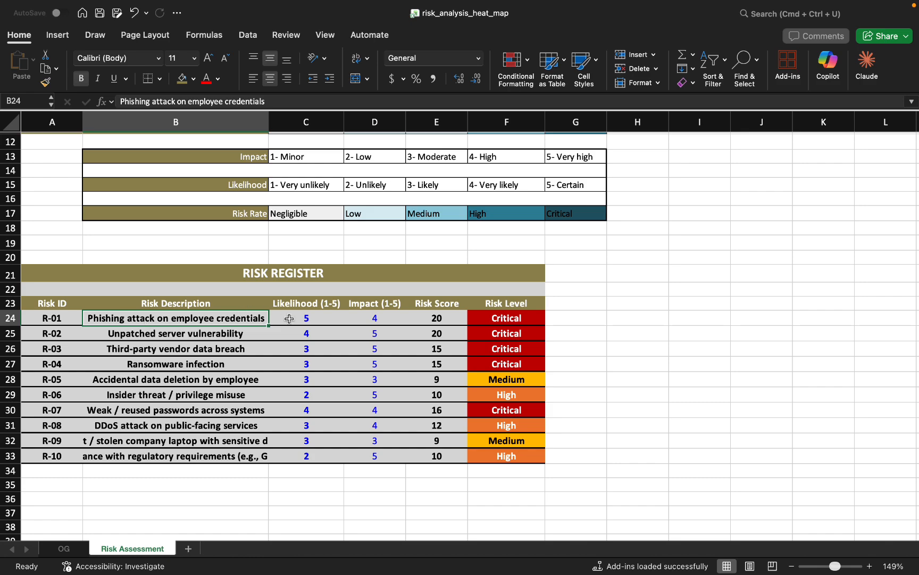
left_click(315, 314)
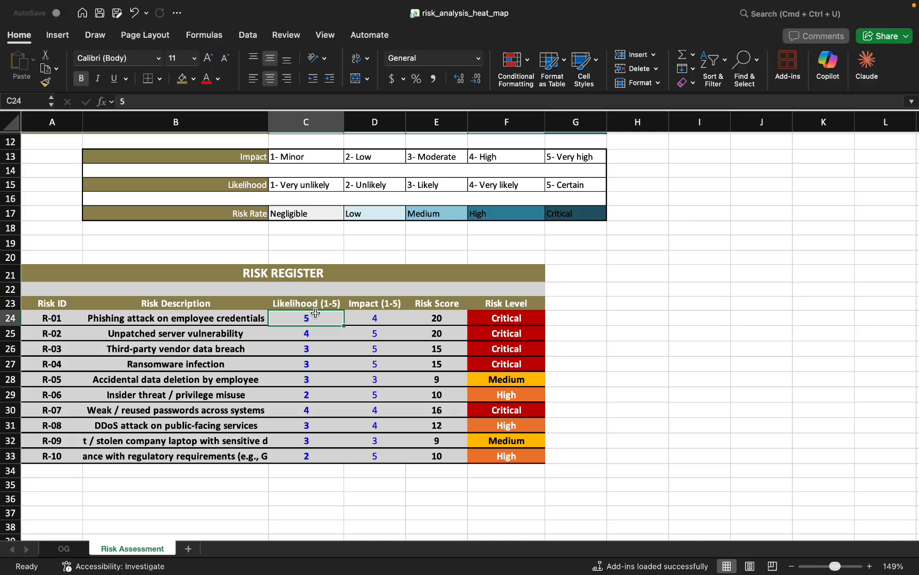
left_click(353, 325)
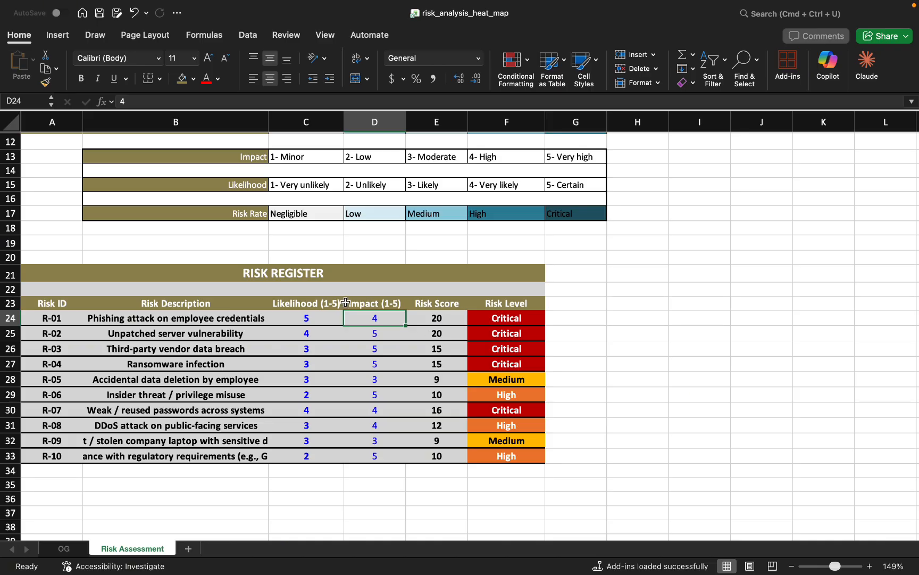
left_click(330, 320)
left_click(370, 320)
left_click(339, 320)
left_click(367, 323)
Inspect the formulas behind R-01's risk score and risk level, and the full risk description of R-09.
left_click(447, 320)
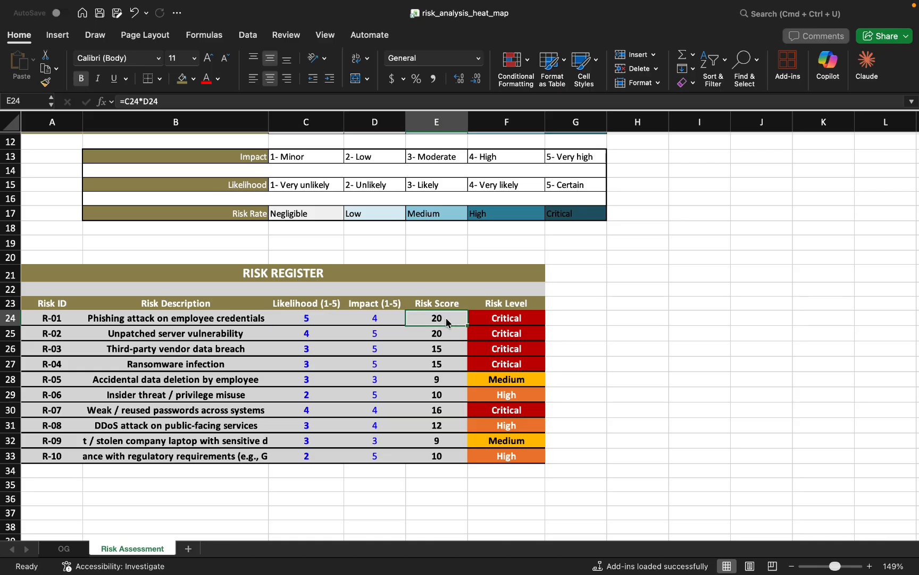
double_click(446, 318)
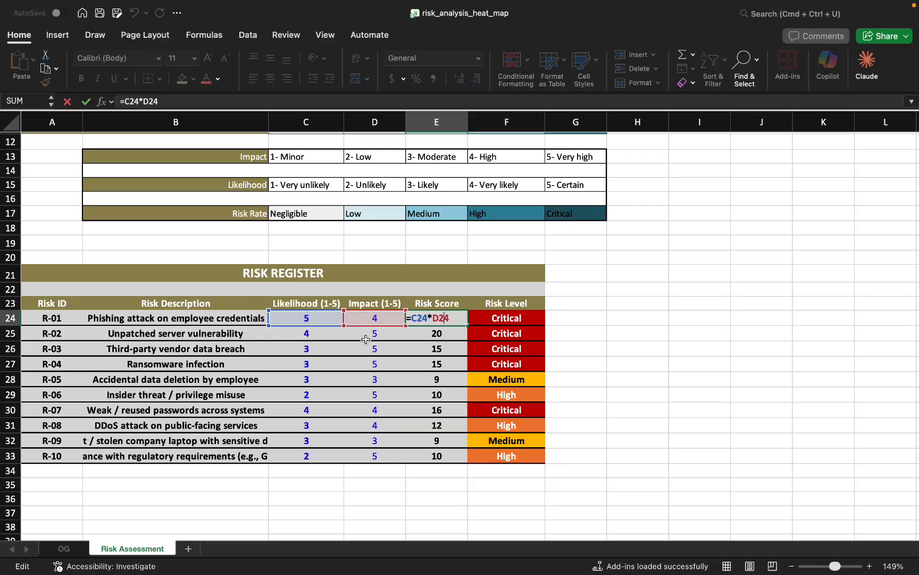
left_click(504, 318)
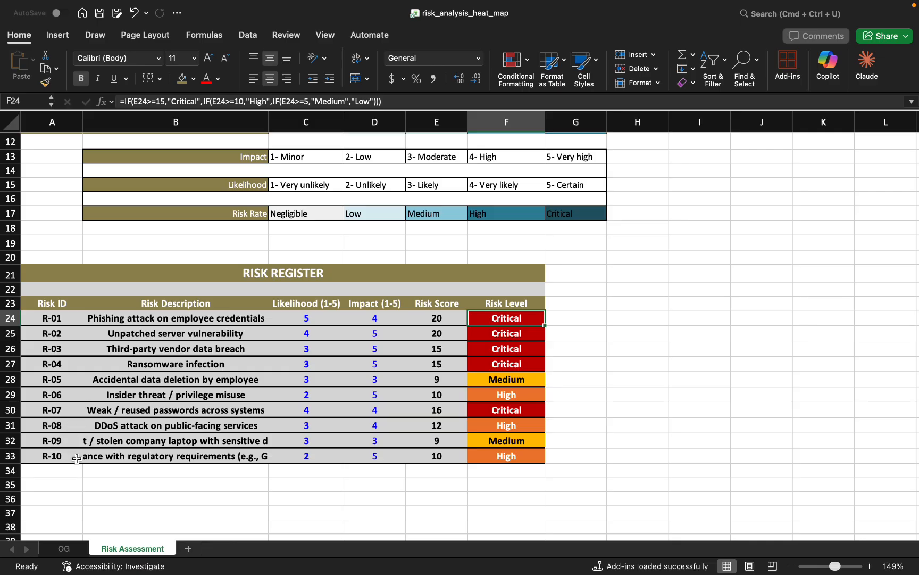
left_click(118, 441)
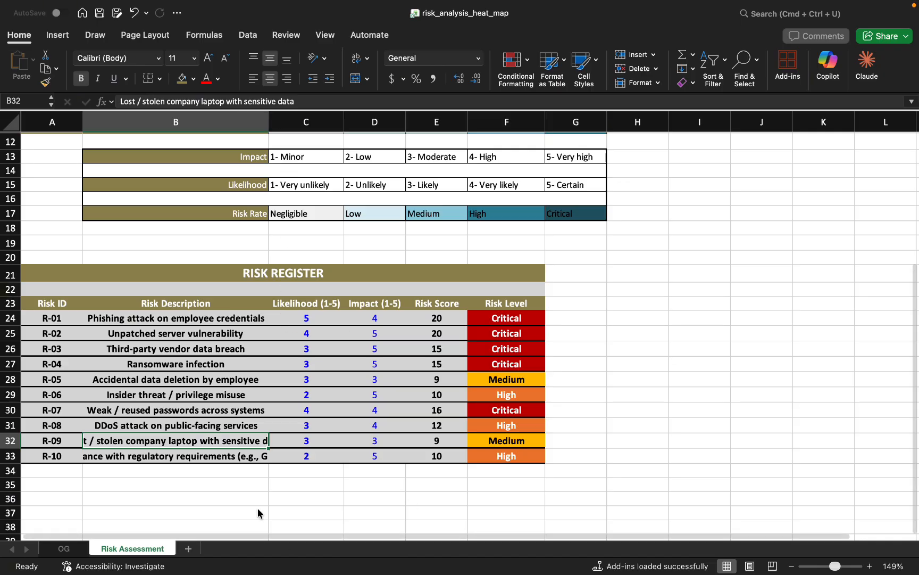
Set the likelihood of risk R-01 (Phishing attack on employee credentials) in cell C24 to 1.
scroll(472, 304, "up", 5)
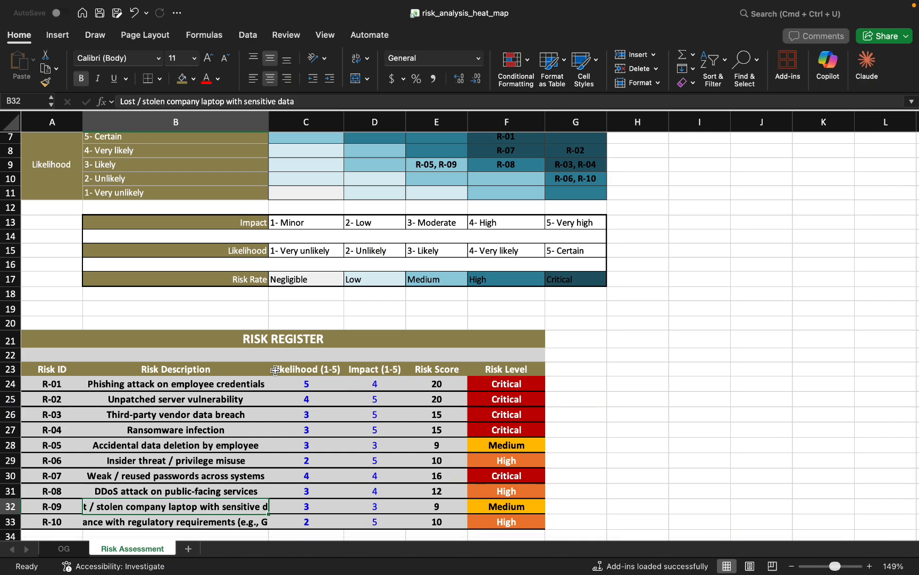
left_click(309, 381)
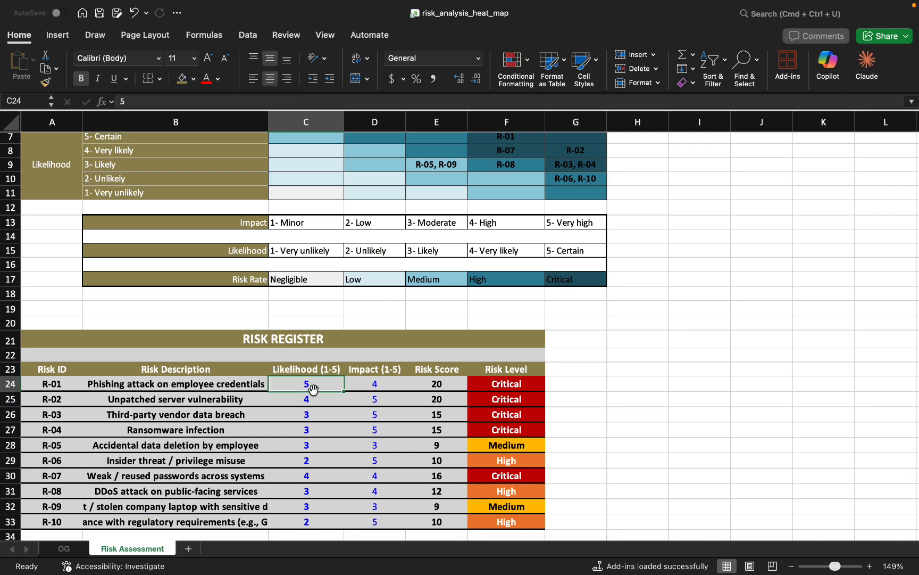
left_click(140, 102)
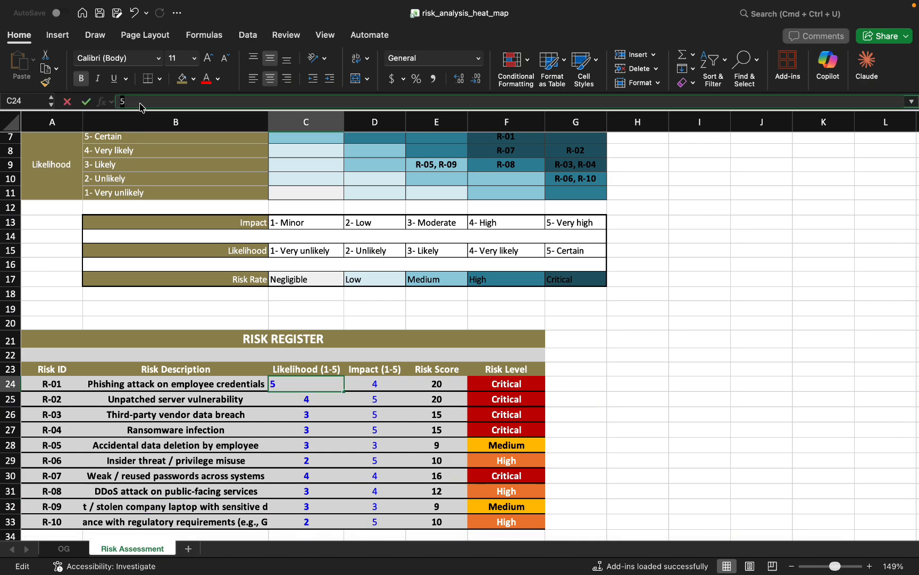
type("1")
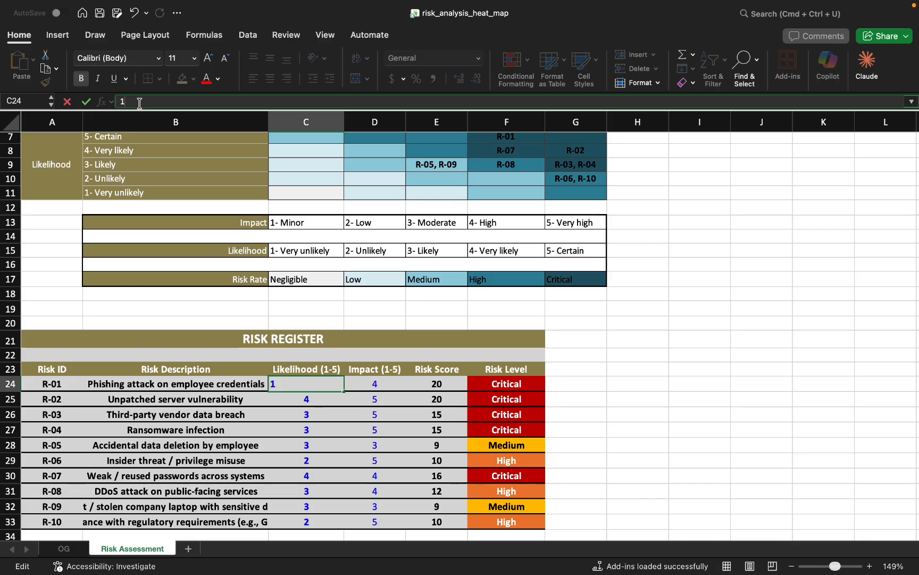
key("Return")
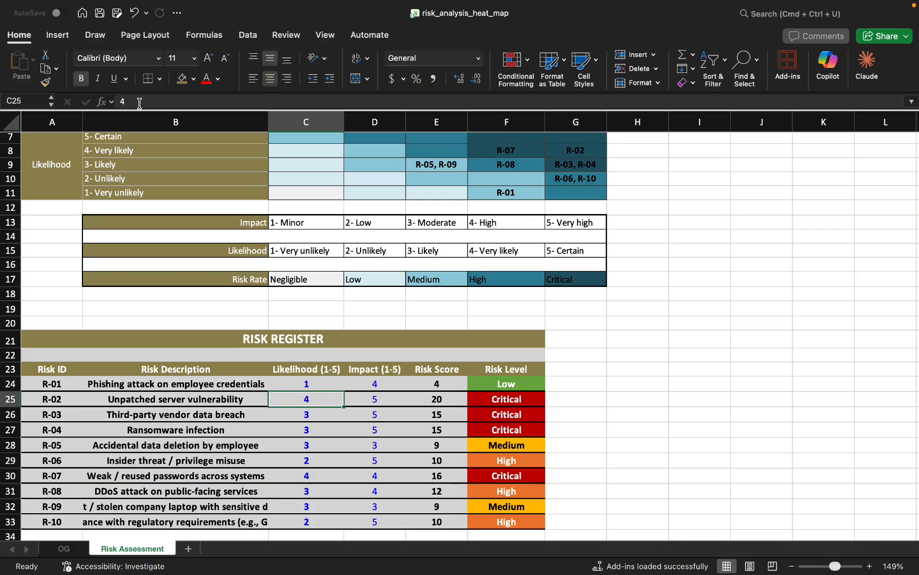
Check R-01's risk level in the register and its placement in the risk matrix.
scroll(371, 263, "up", 2)
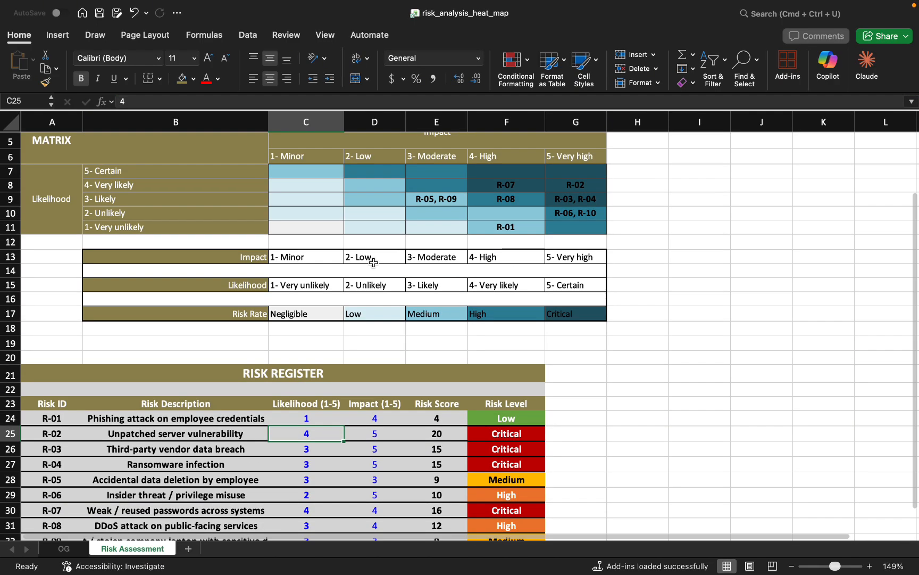
left_click(510, 424)
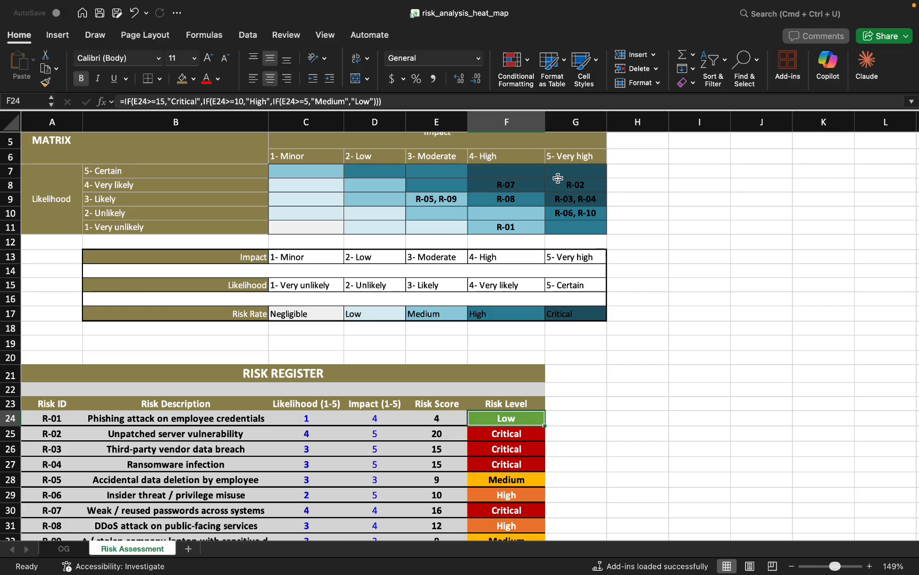
left_click(505, 228)
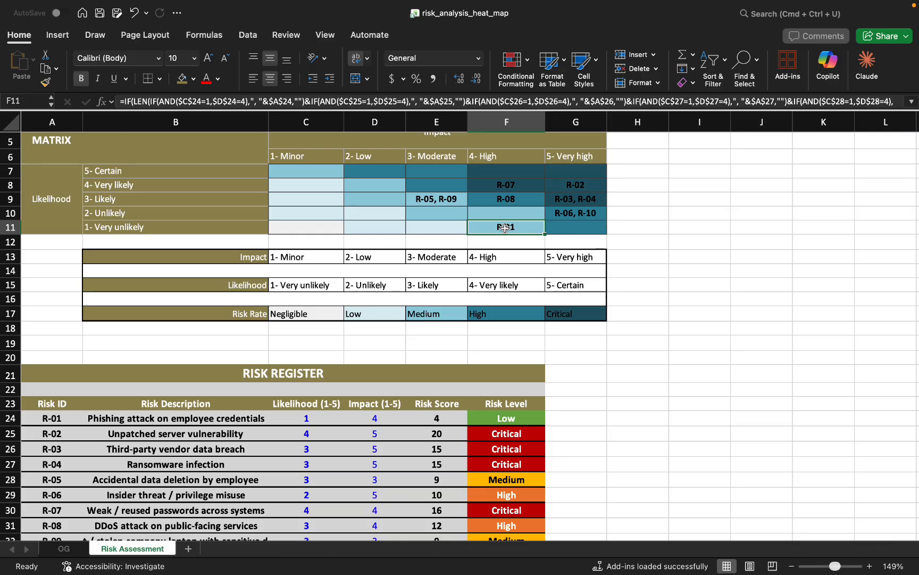
Set the likelihood of risk R-01 (Phishing attack on employee credentials) in cell C24 to 5.
left_click(308, 420)
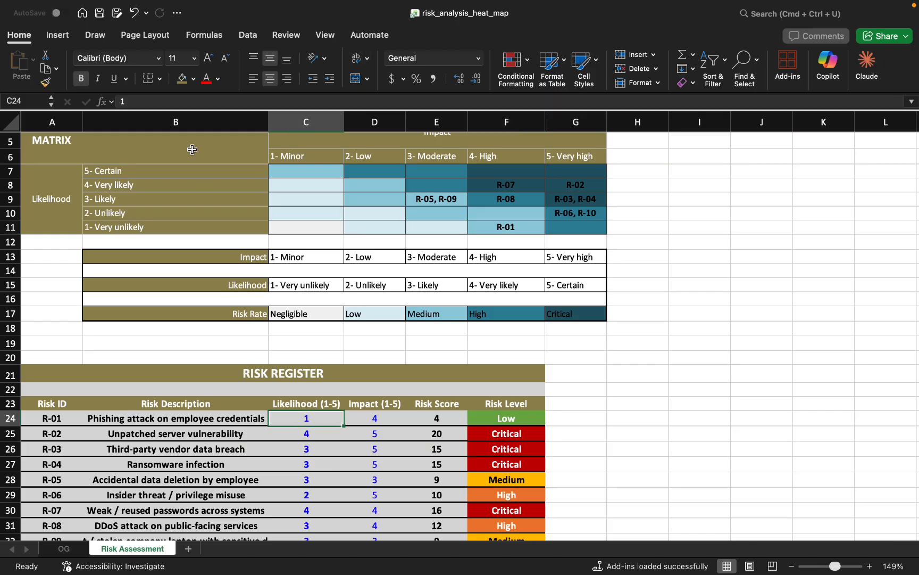
left_click(150, 105)
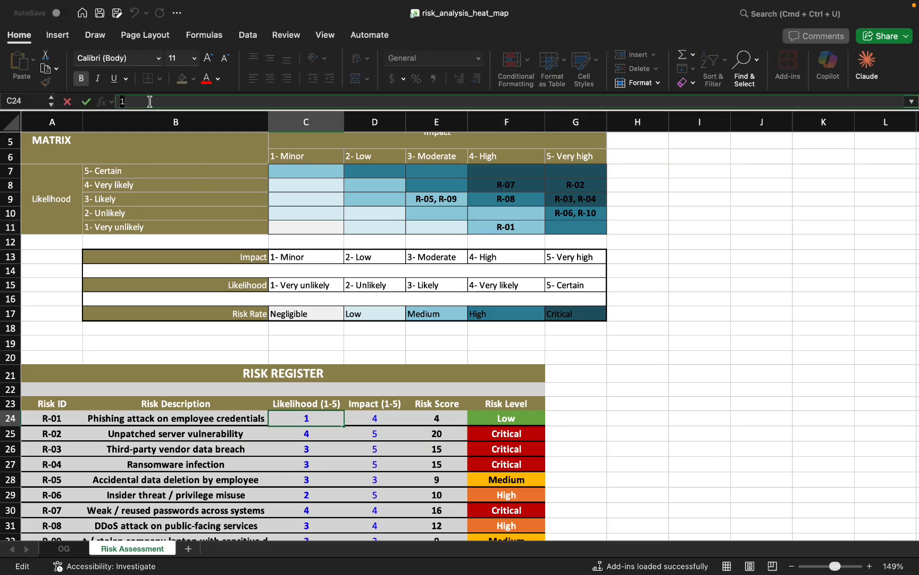
type("5")
key("Return")
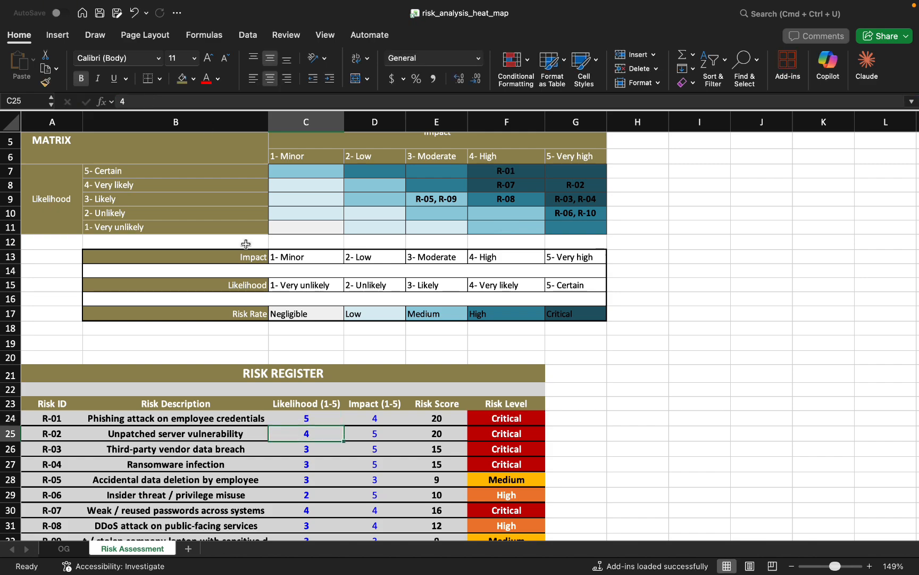
Open the Claude add-in beside the sheet and read the start of the Risk Assessment Heat Map build prompt.
scroll(246, 243, "down", 2)
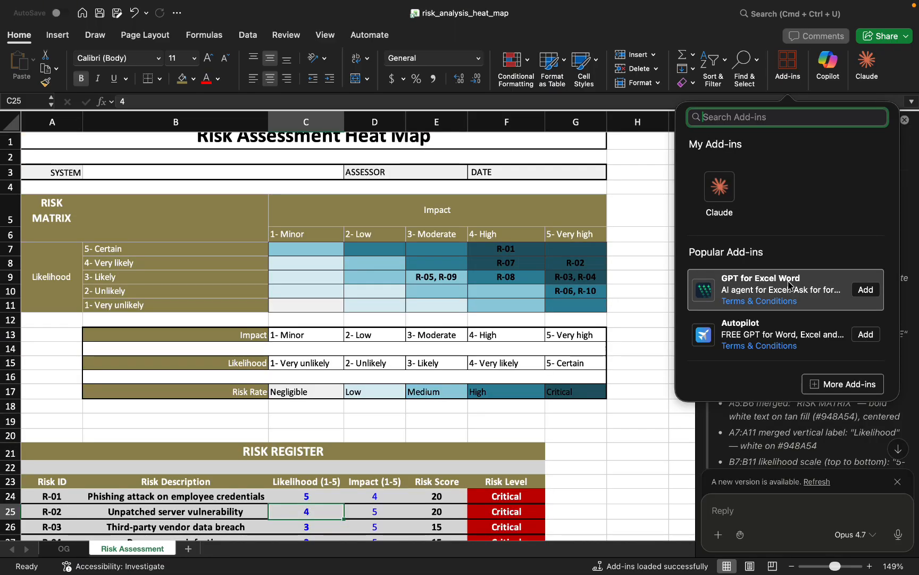
left_click(718, 219)
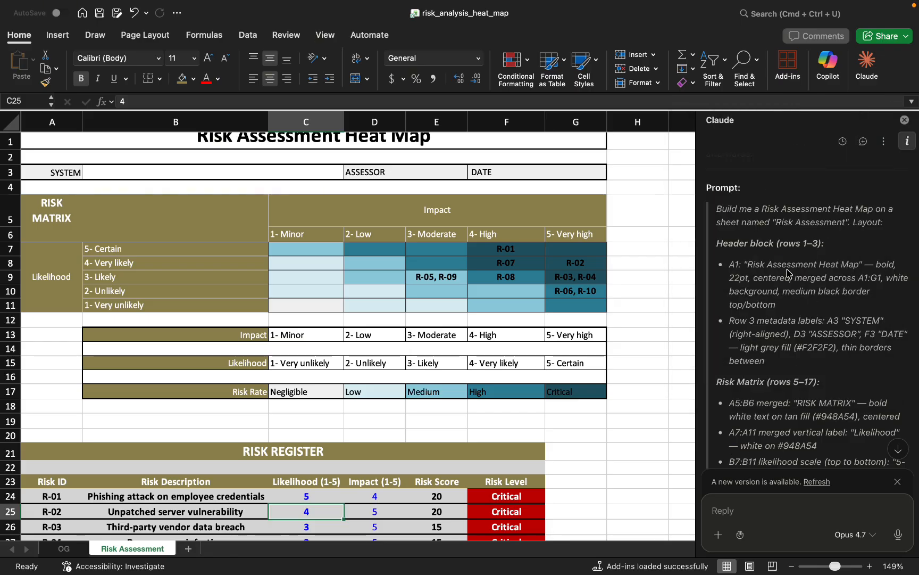
scroll(788, 272, "down", 1)
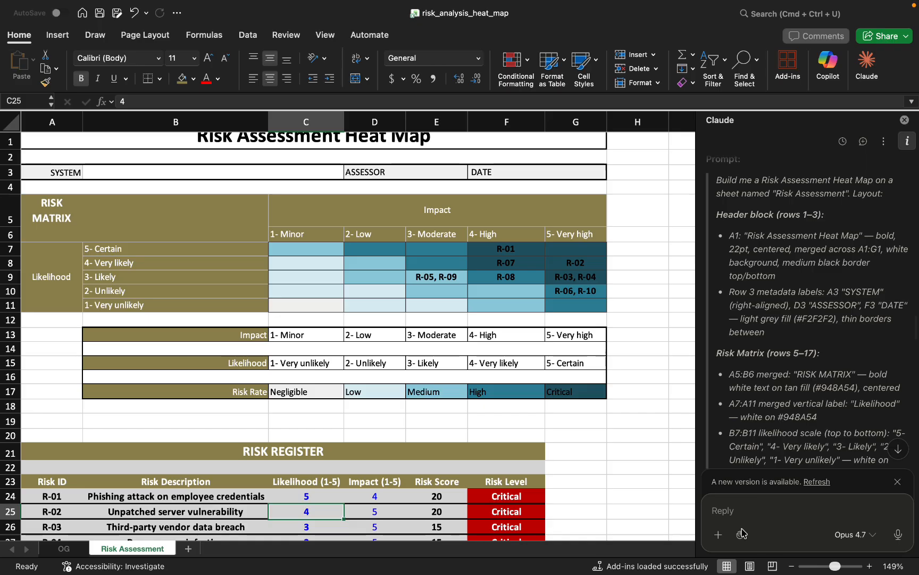
Browse the skills available in the Claude add-in, from /3-statement-model to /skillify, and close the list.
left_click(718, 534)
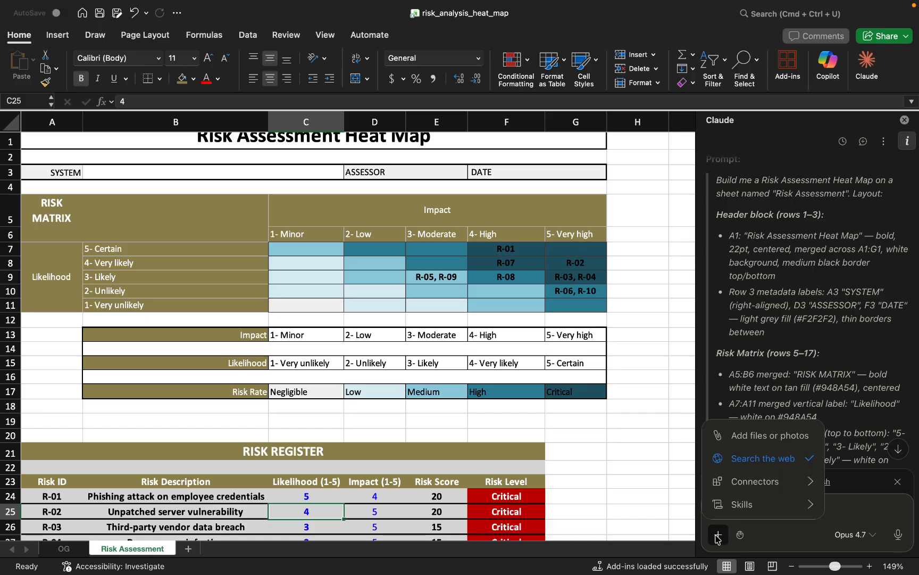
left_click(759, 503)
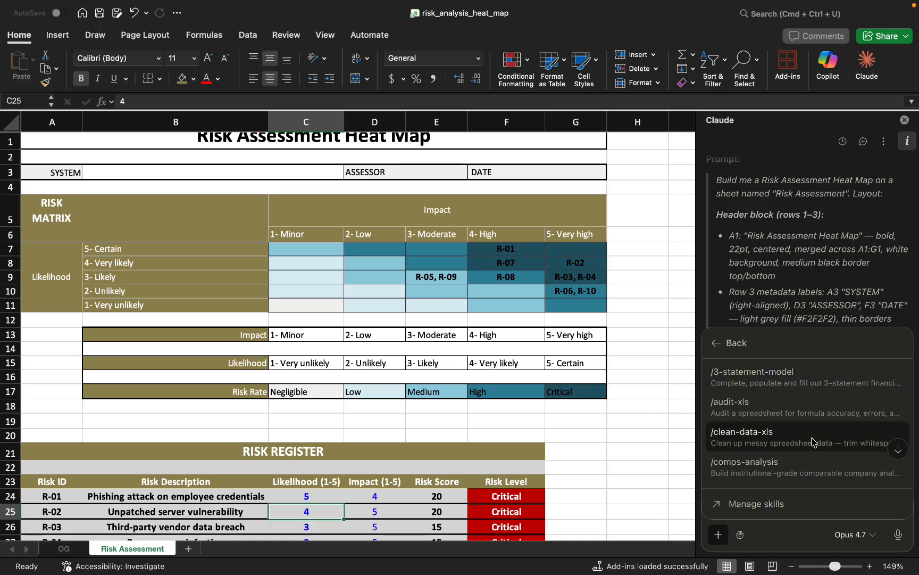
scroll(812, 442, "down", 5)
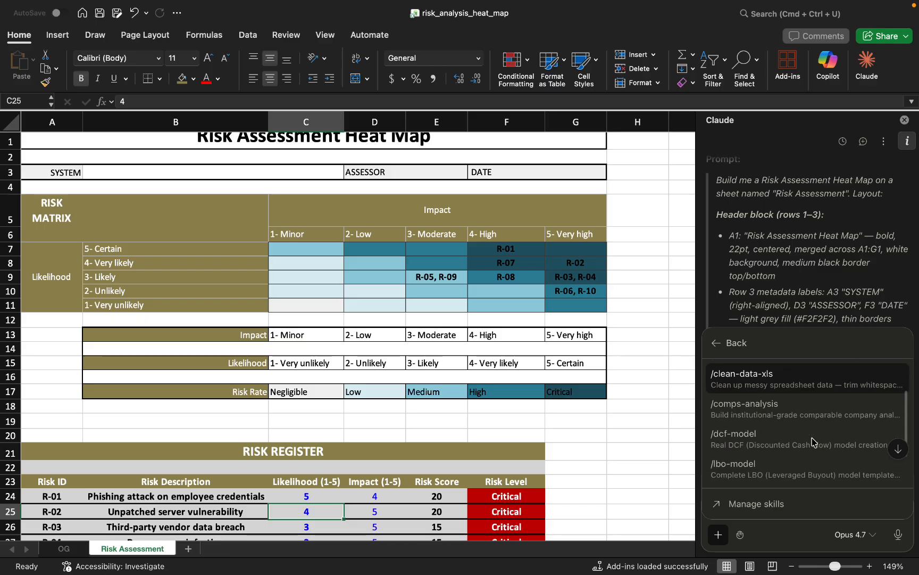
scroll(812, 442, "down", 2)
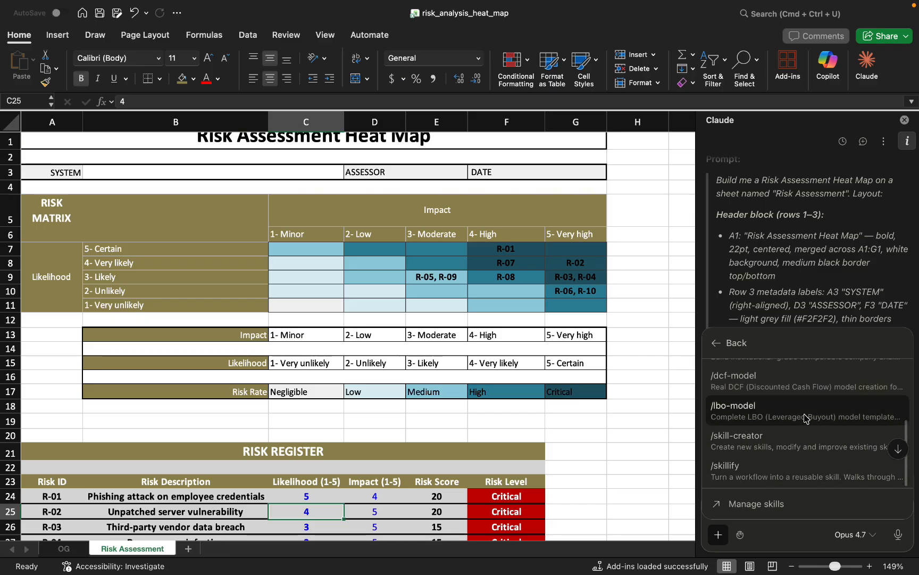
scroll(807, 421, "up", 2)
scroll(828, 407, "up", 3)
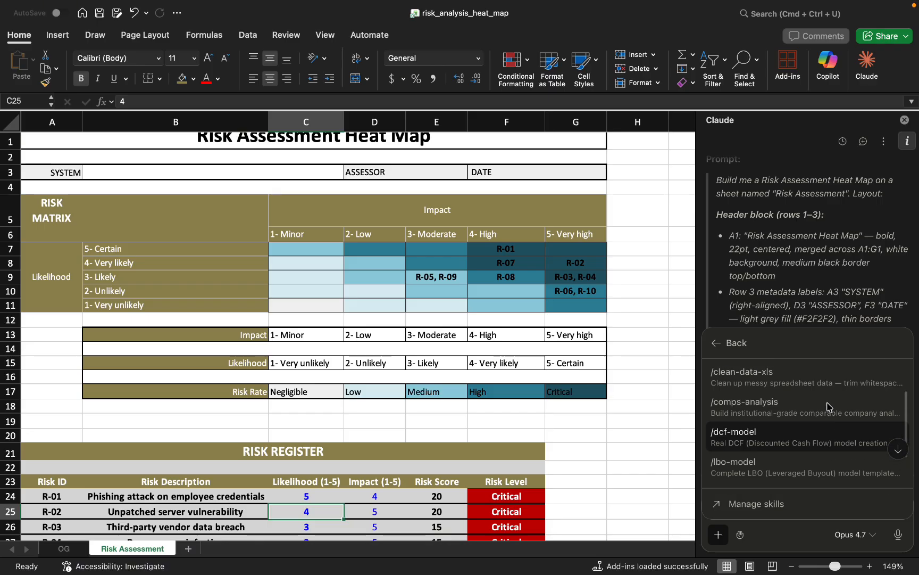
scroll(829, 407, "up", 1)
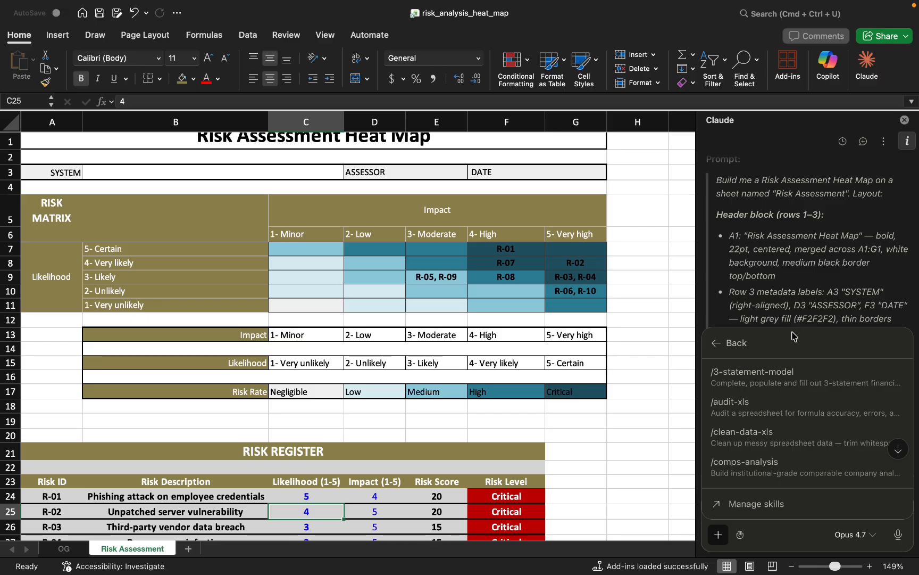
left_click(785, 291)
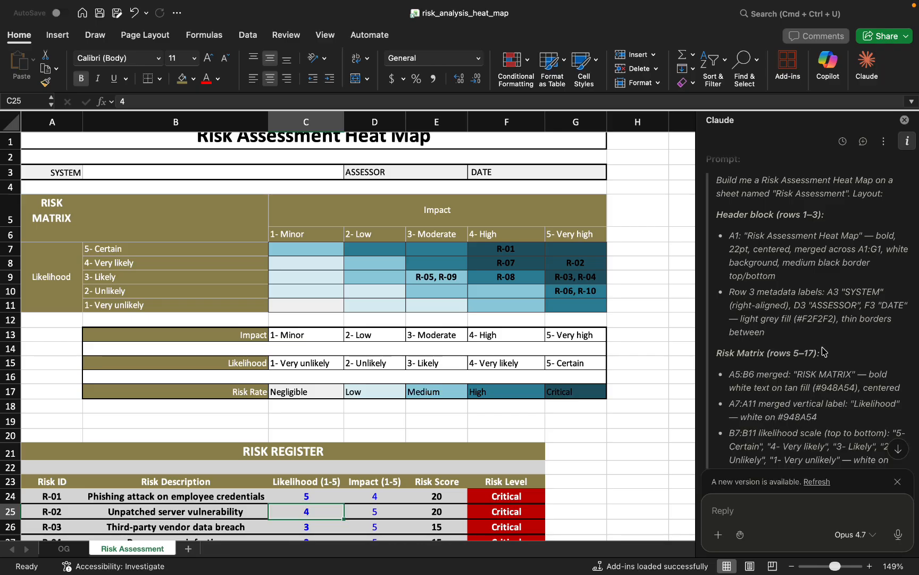
Review the prompt's risk matrix and heat map grid instructions alongside the matrix and risk register on the sheet.
scroll(823, 352, "down", 10)
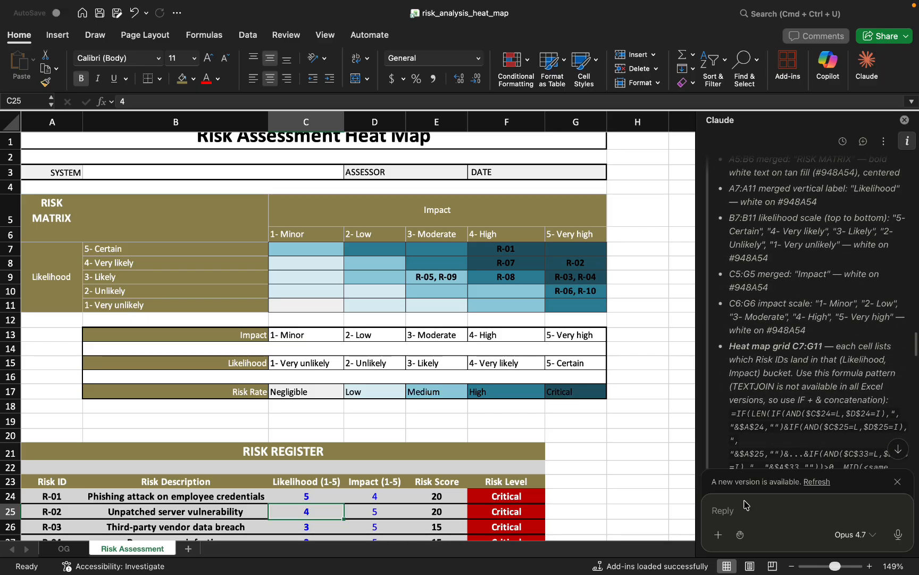
scroll(288, 323, "down", 2)
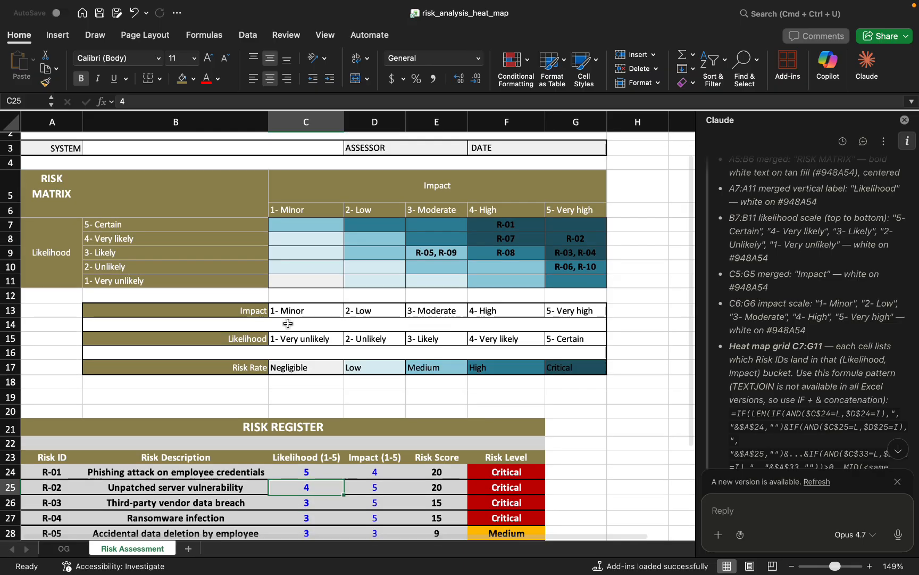
scroll(288, 323, "down", 6)
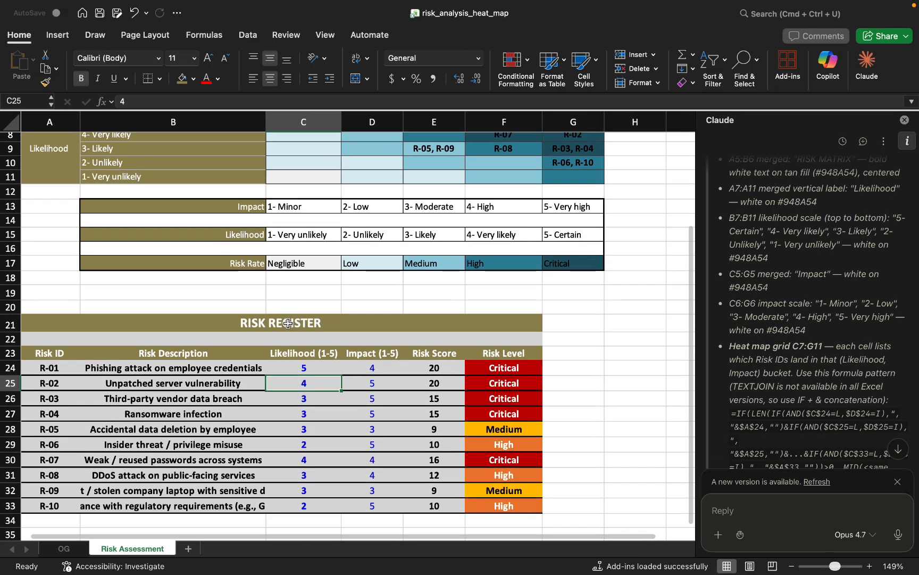
scroll(287, 323, "up", 10)
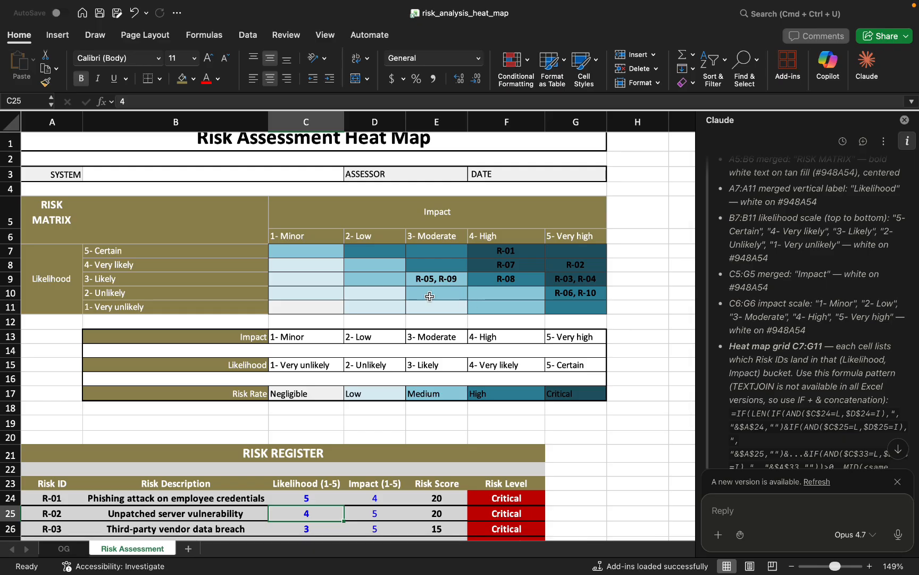
Inspect the placement formulas in risk matrix cells C9, C11 and F9, including the AND conditions in C11.
left_click(368, 269)
left_click(329, 279)
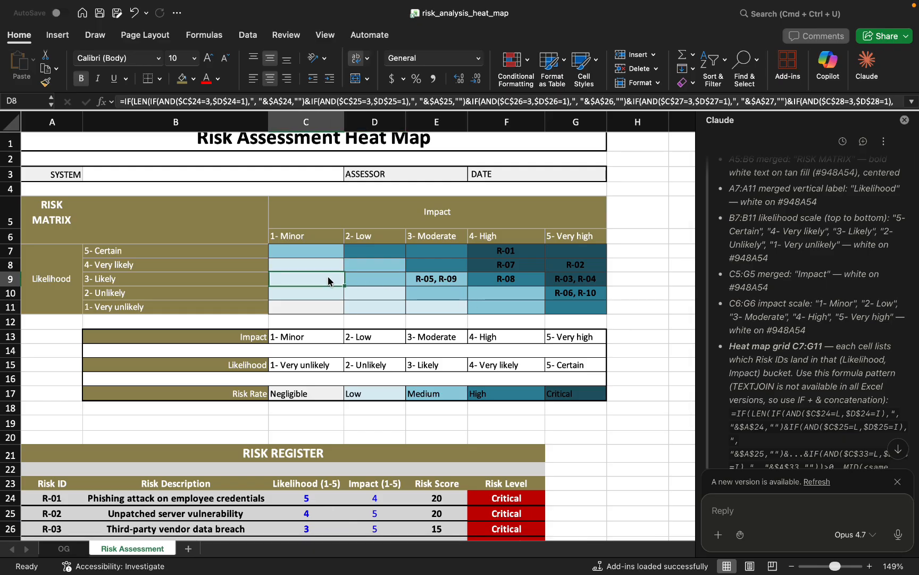
left_click(330, 310)
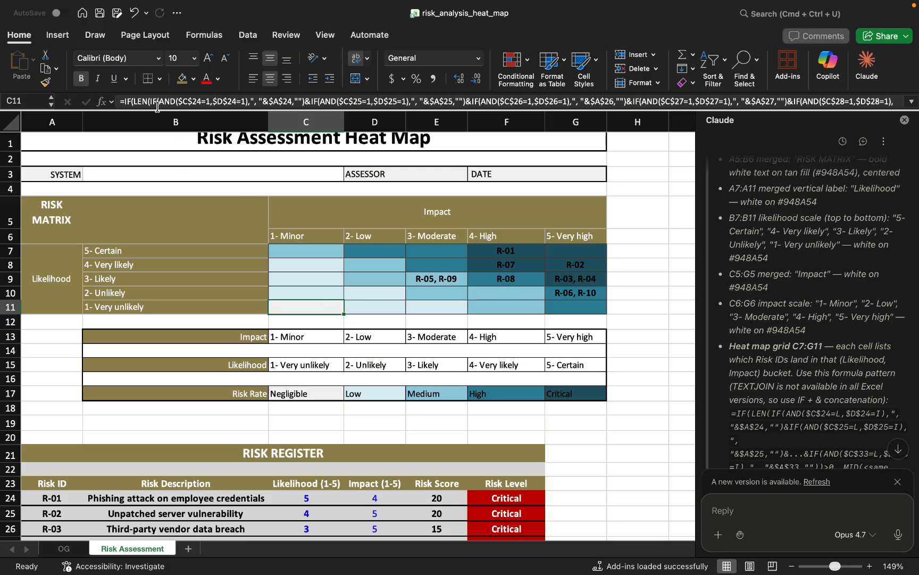
left_click(188, 101)
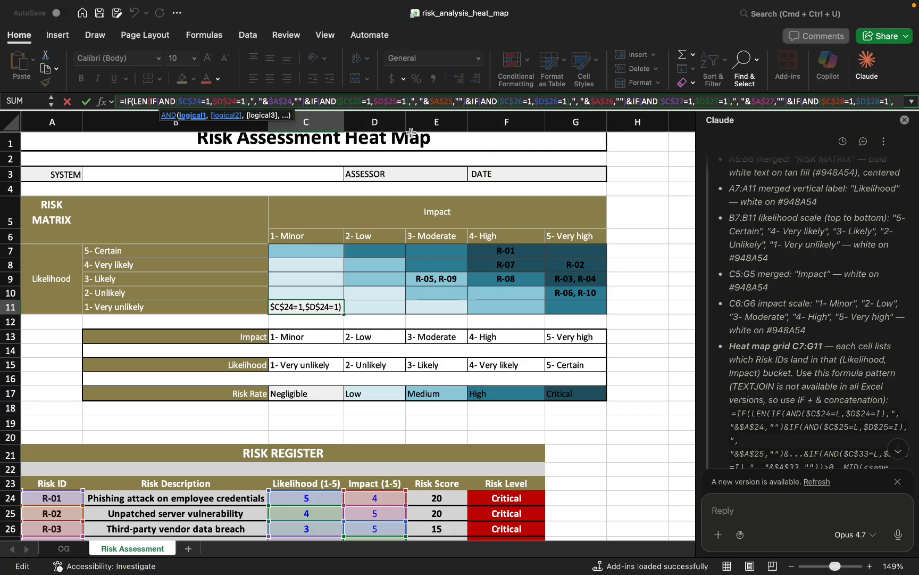
left_click(377, 299)
left_click(499, 284)
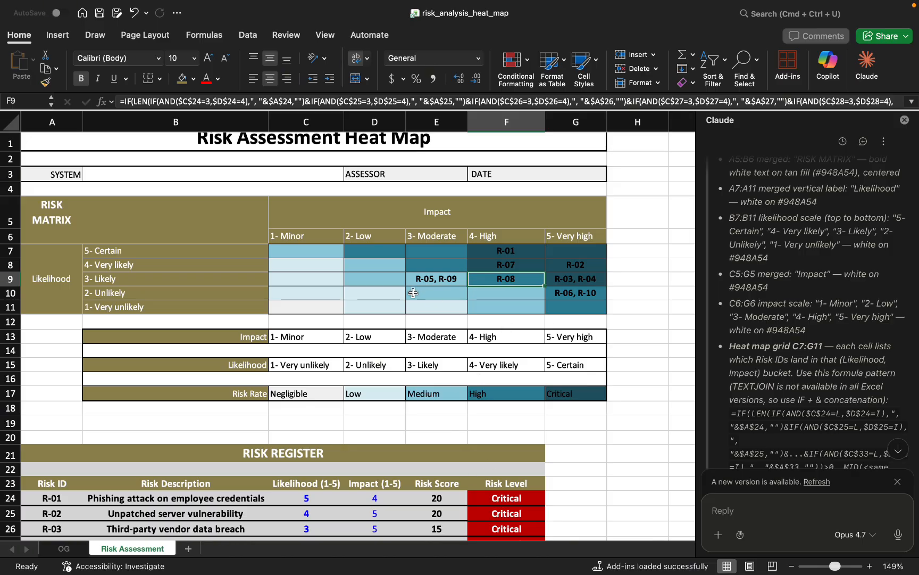
Review the risk register entries down to the last risk, R-10, in row 33.
scroll(391, 455, "down", 3)
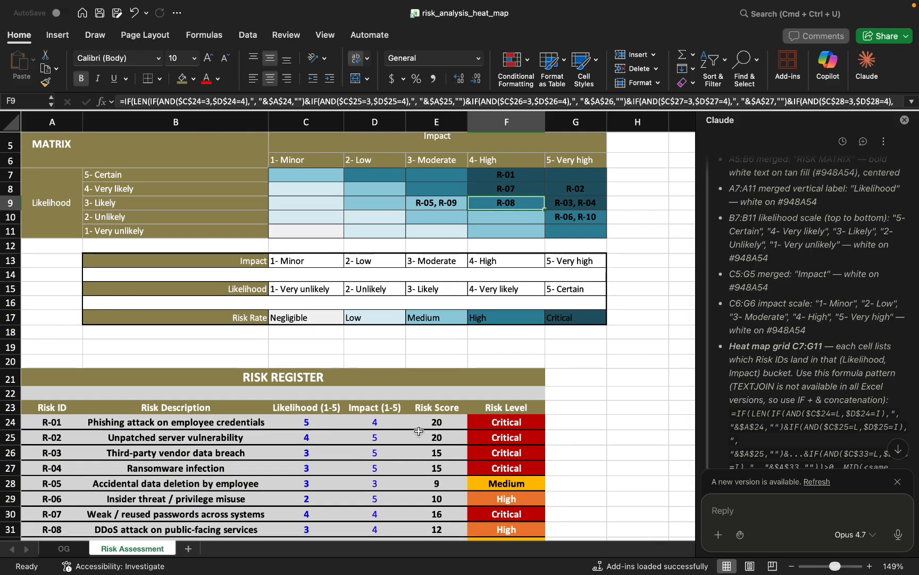
scroll(327, 428, "down", 5)
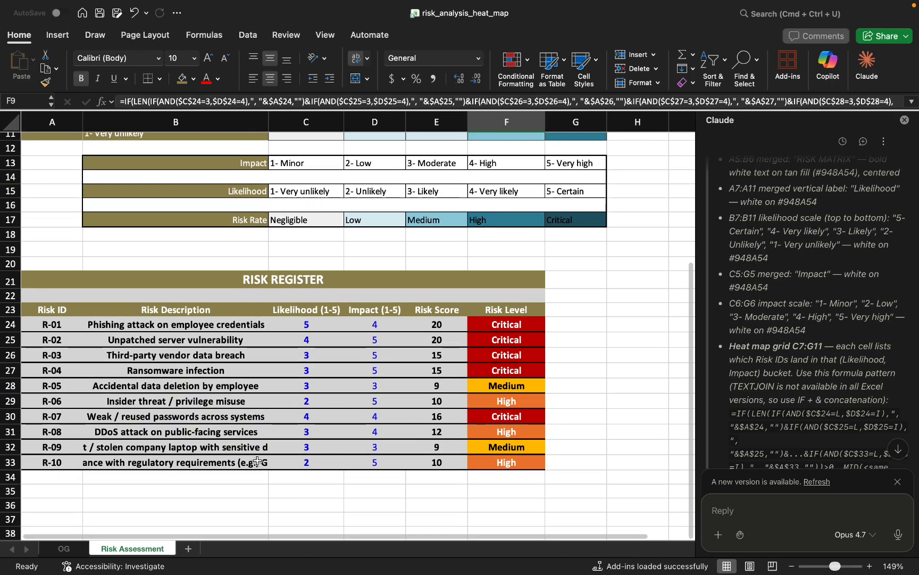
left_click(52, 464)
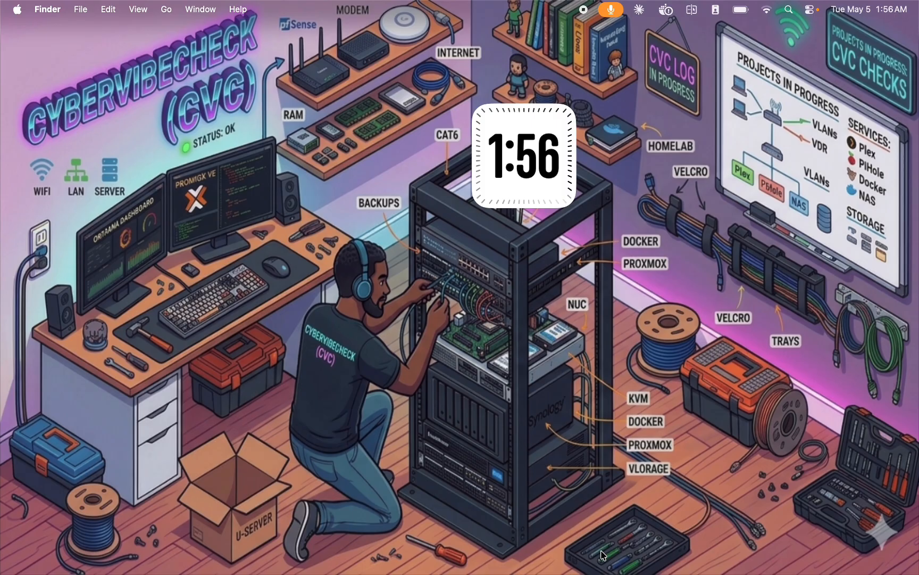